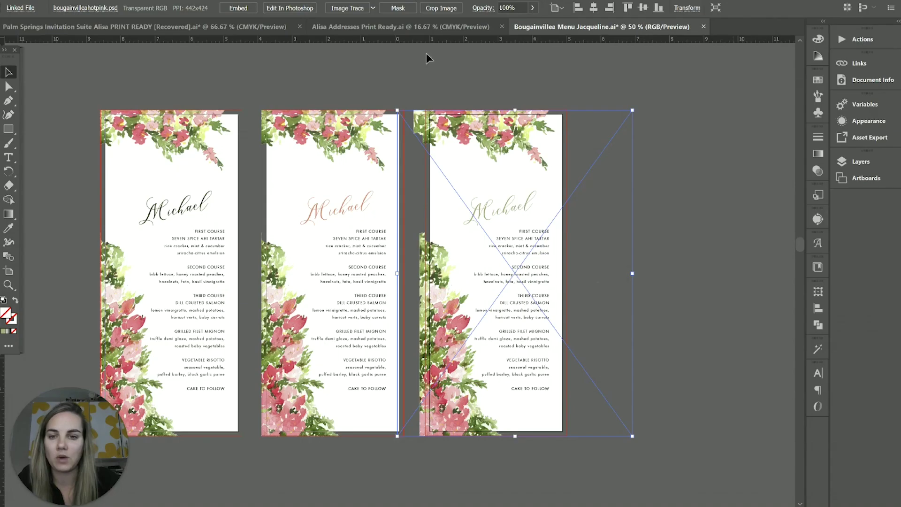
click(694, 218)
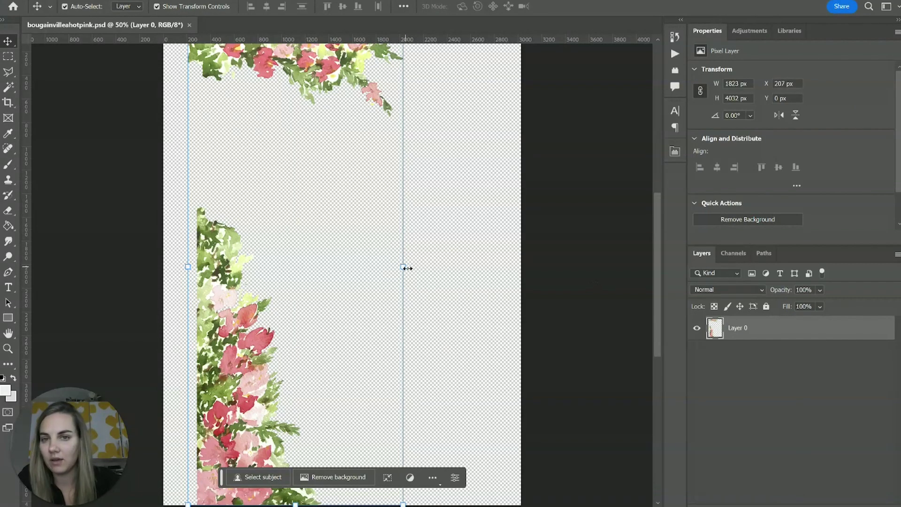
scroll(407, 268, up, 3)
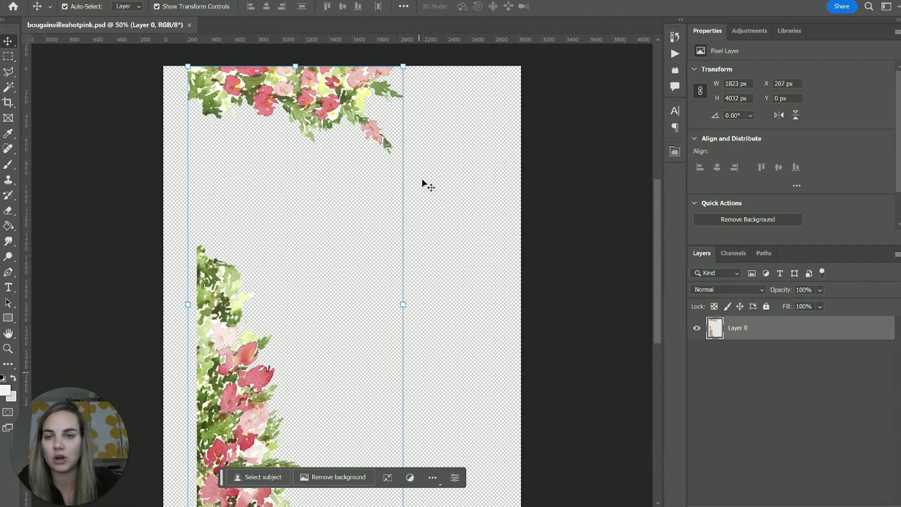
click(472, 159)
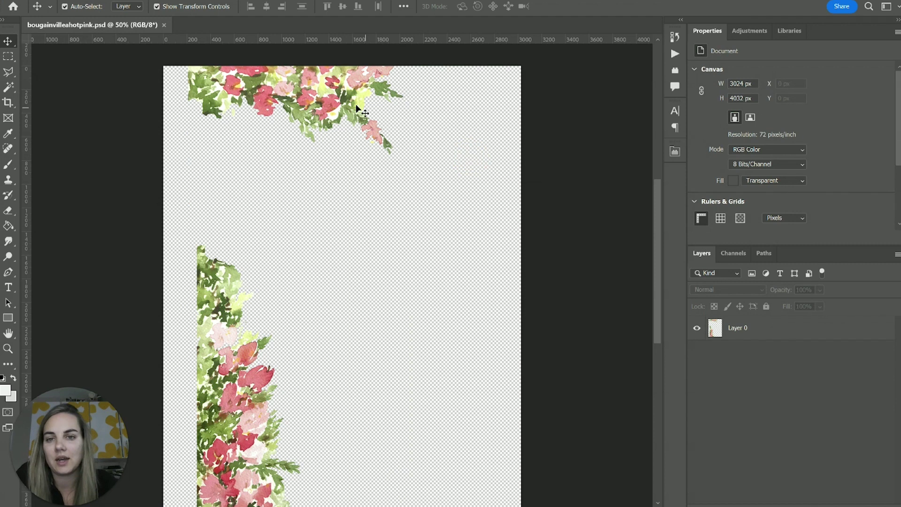
click(330, 88)
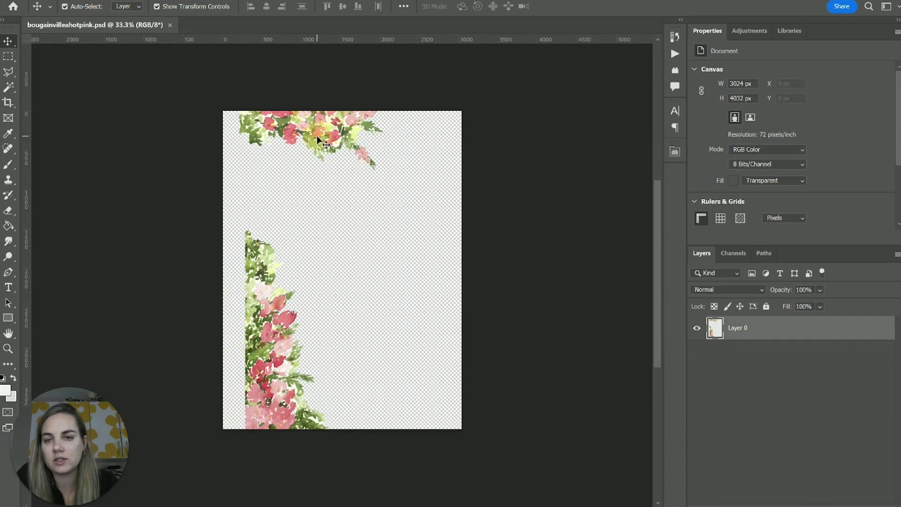
click(318, 137)
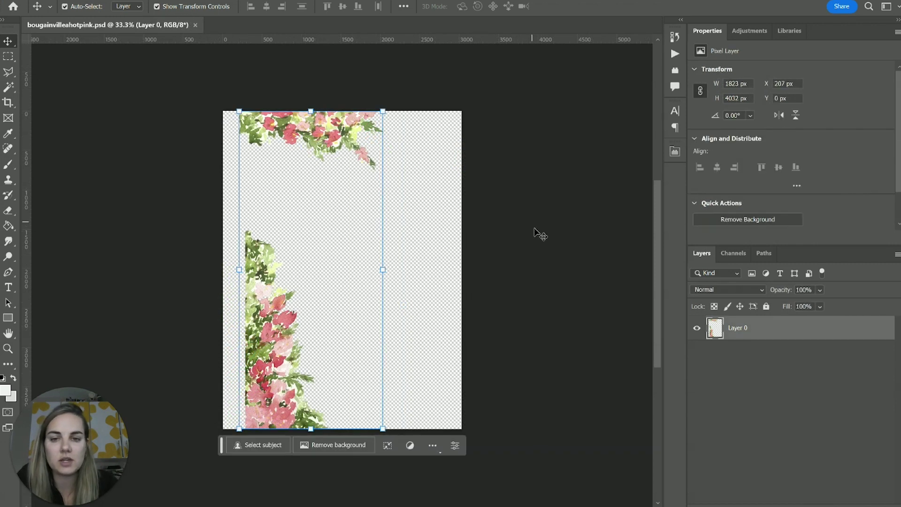
click(488, 273)
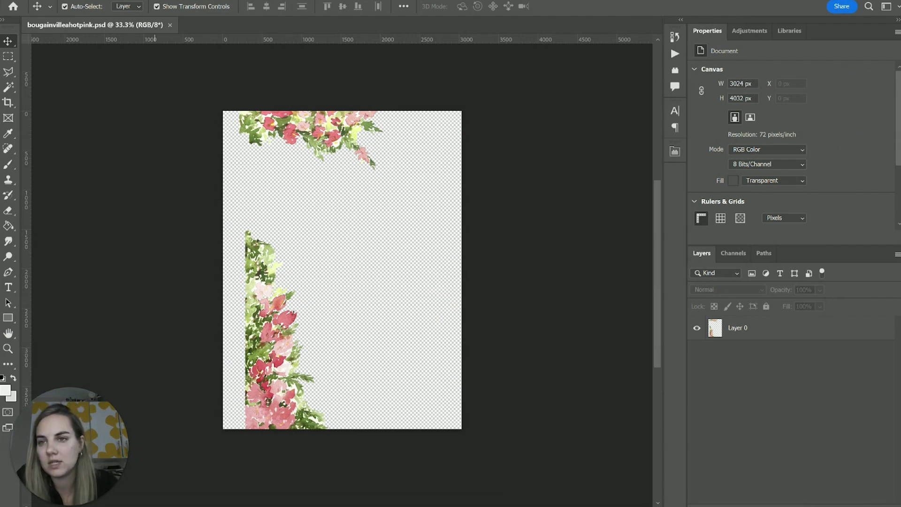
Step: Add a Hue/Saturation adjustment layer above the floral artwork, using the previous layer to create a clipping mask
click(90, 1)
mouse_move(142, 132)
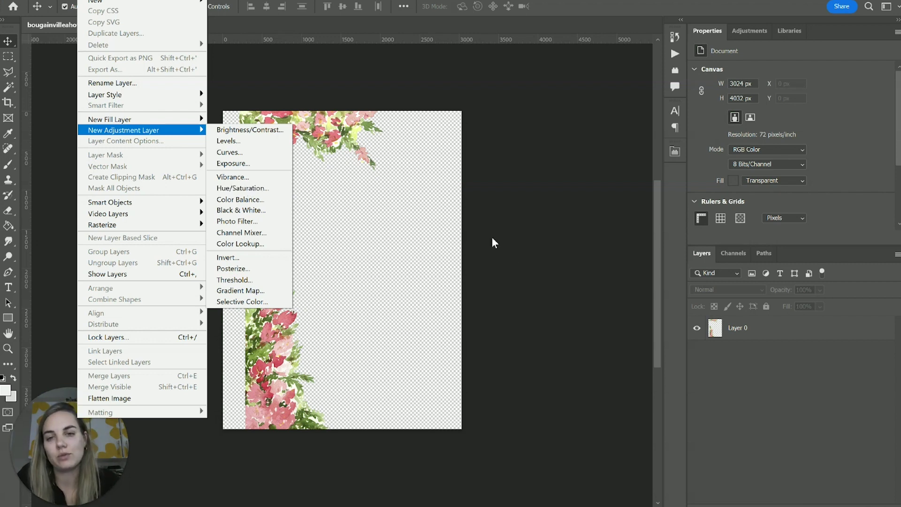
click(216, 189)
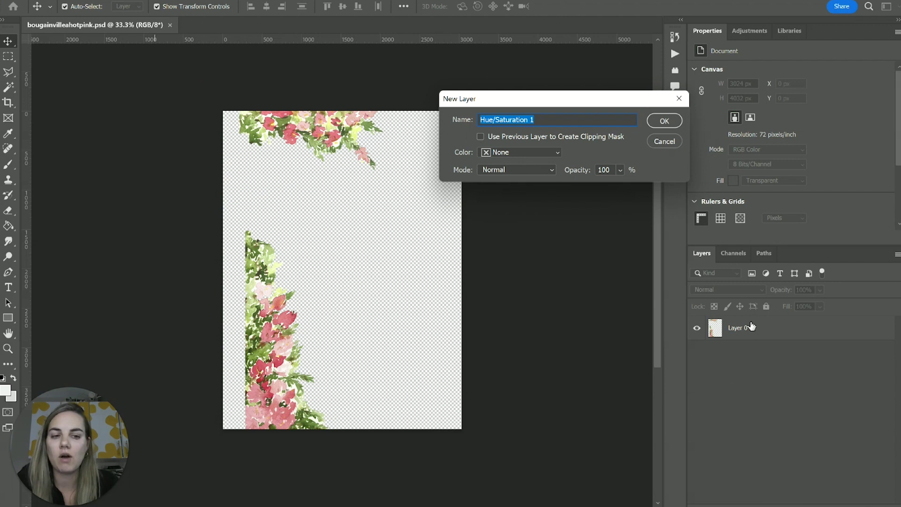
click(480, 135)
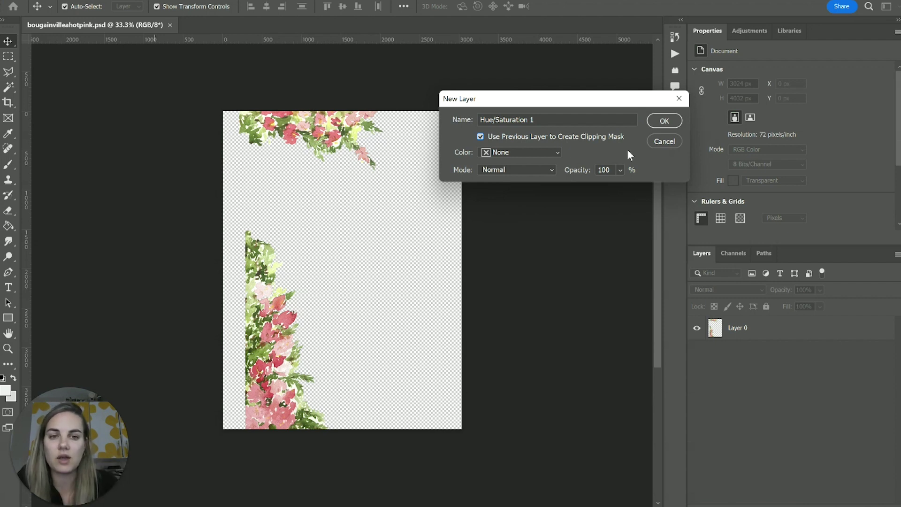
click(657, 123)
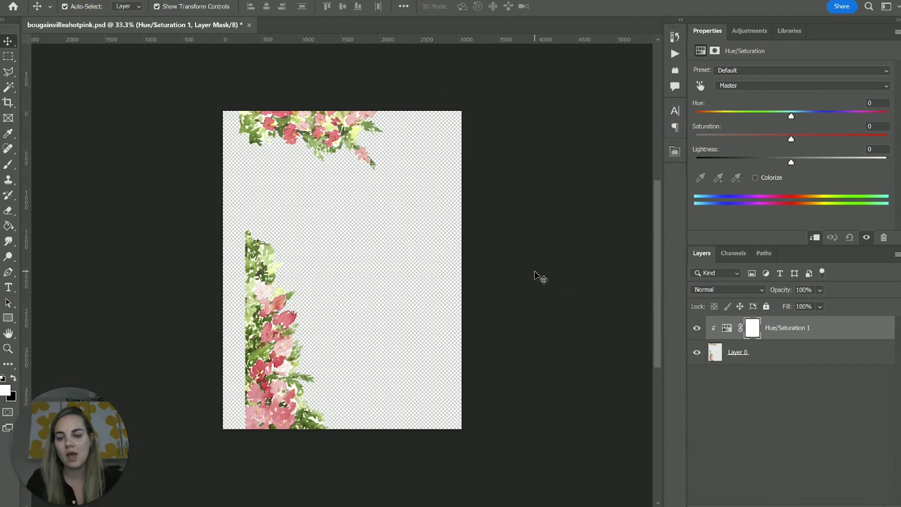
Step: Save the document as a separate Photoshop file named "bougainvillea neutrals" in the Bougainvillea Suite folder
key(ctrl+shift+s)
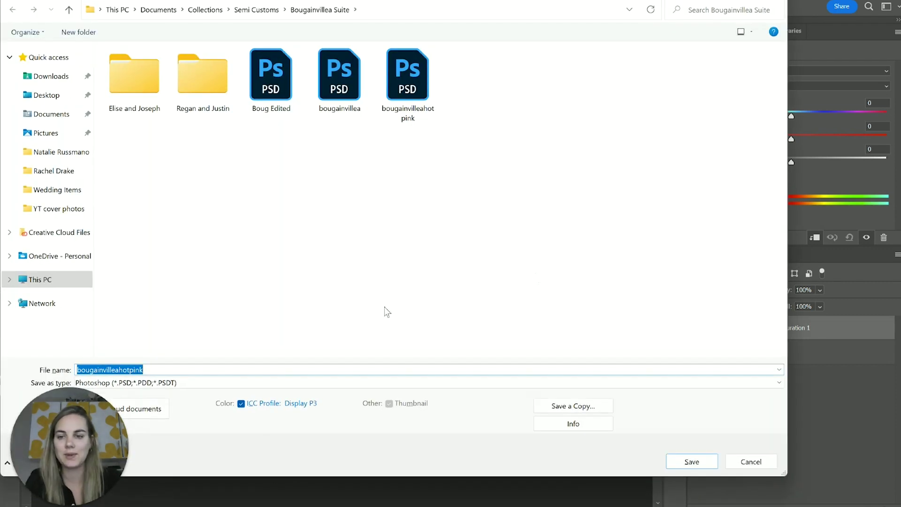
key(End)
key(BackSpace)
key(BackSpace)
key(BackSpace)
key(BackSpace)
key(BackSpace)
key(BackSpace)
key(BackSpace)
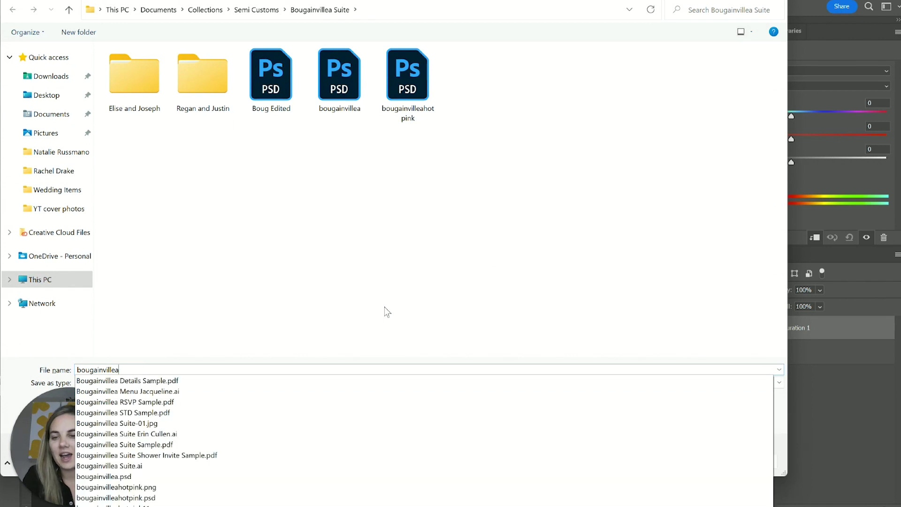
text(neutral)
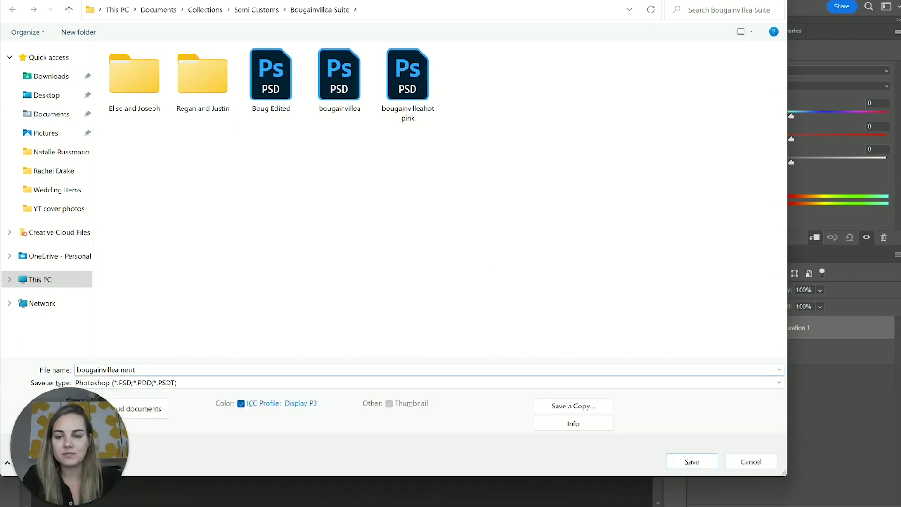
key(Return)
key(Return)
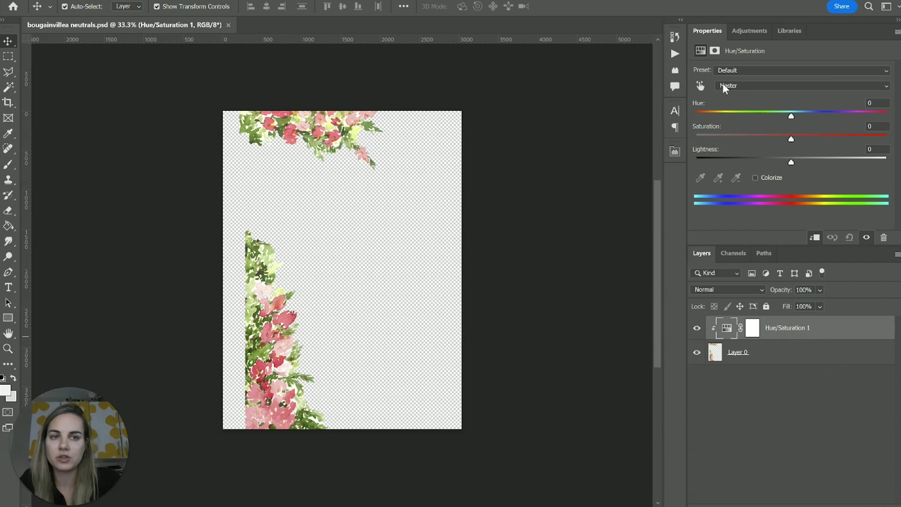
Step: Try shifting the Master hue to -134 and adjusting the saturation of the whole floral artwork, and undo it
drag(791, 119, 713, 137)
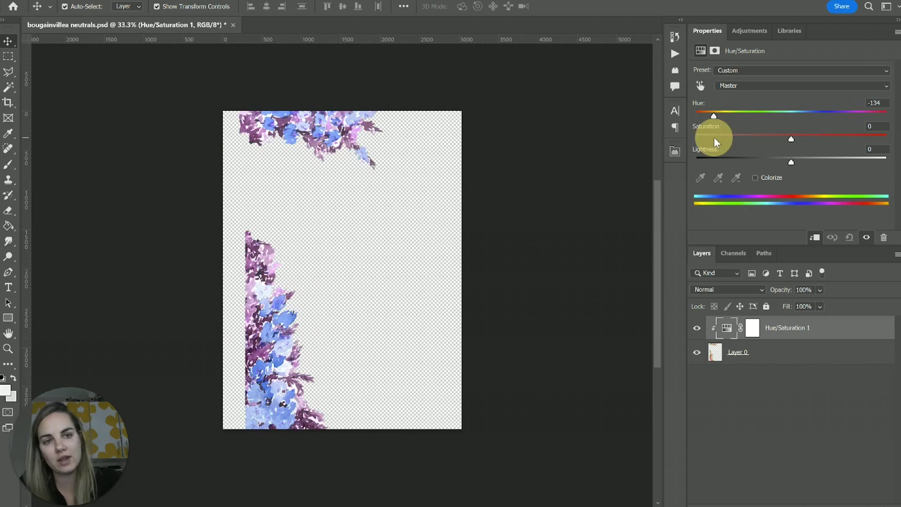
click(792, 139)
drag(792, 140, 814, 160)
key(ctrl+z)
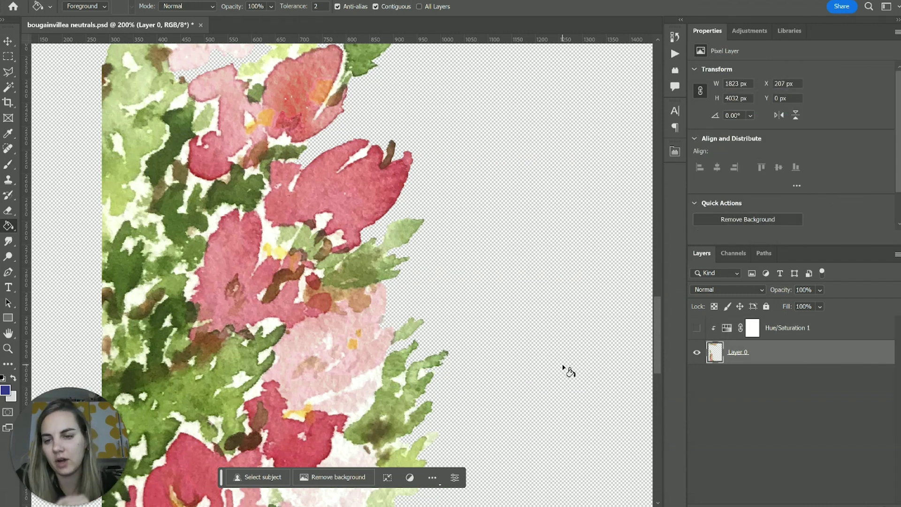
Step: Try filling a pink flower with blue using the Paint Bucket at a tolerance of 20, and undo the fill
text(0)
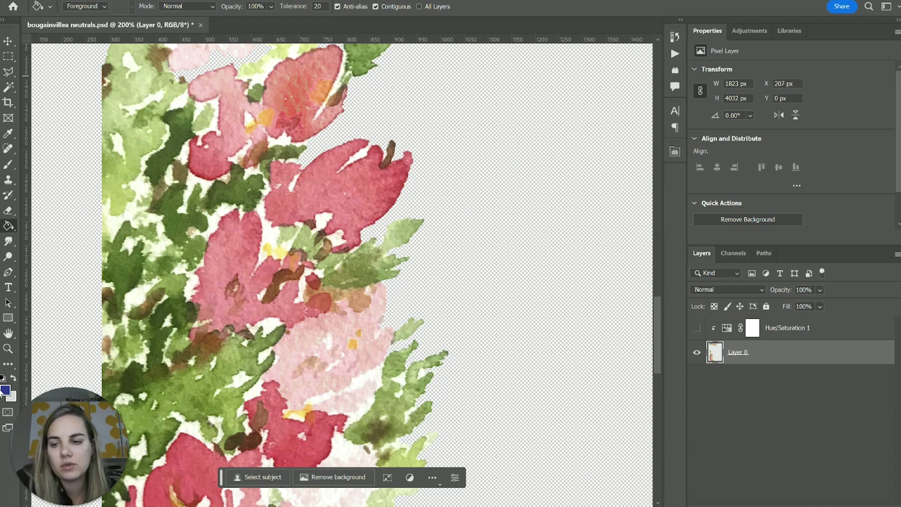
click(364, 190)
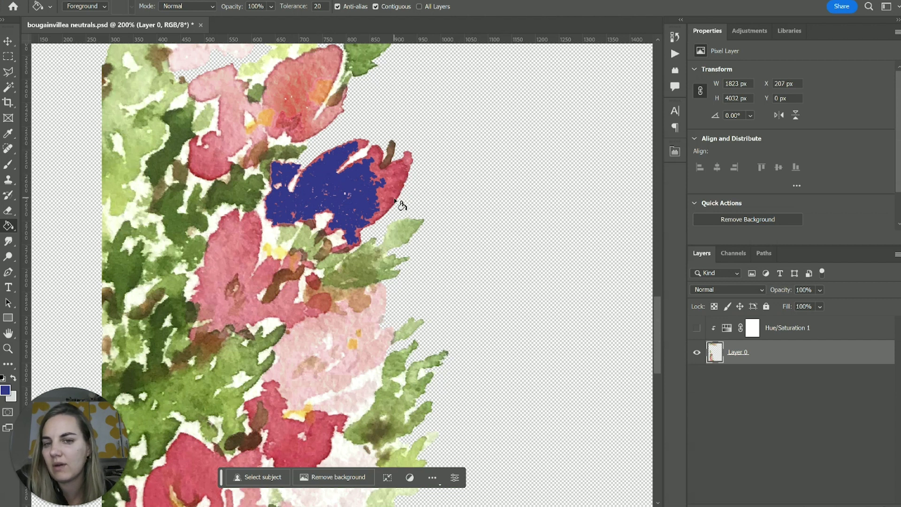
key(ctrl+z)
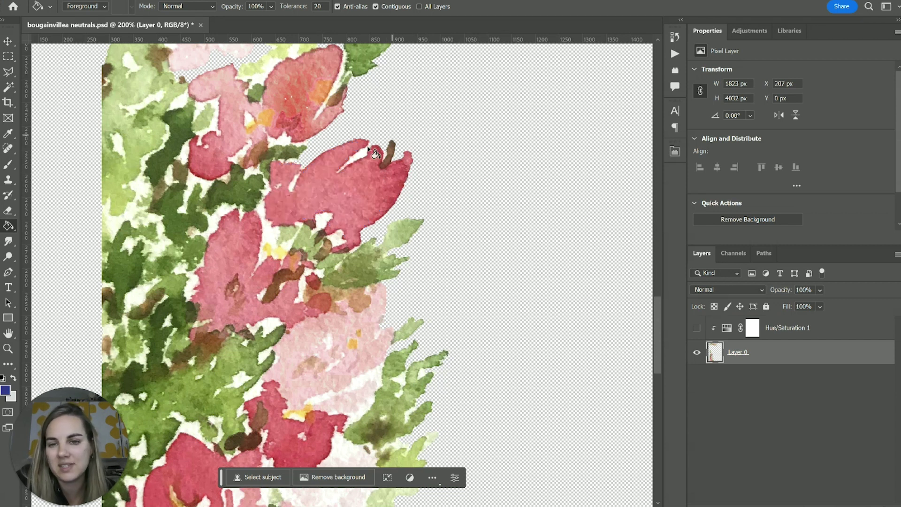
Step: Switch to the Move tool, select the Hue/Saturation adjustment layer and turn its visibility back on
scroll(469, 212, up, 1)
scroll(469, 212, down, 3)
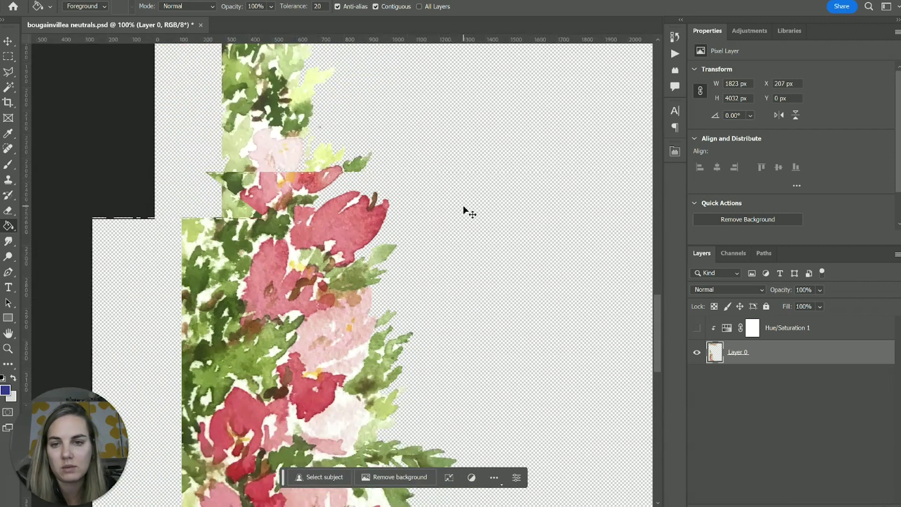
scroll(469, 212, right, 3)
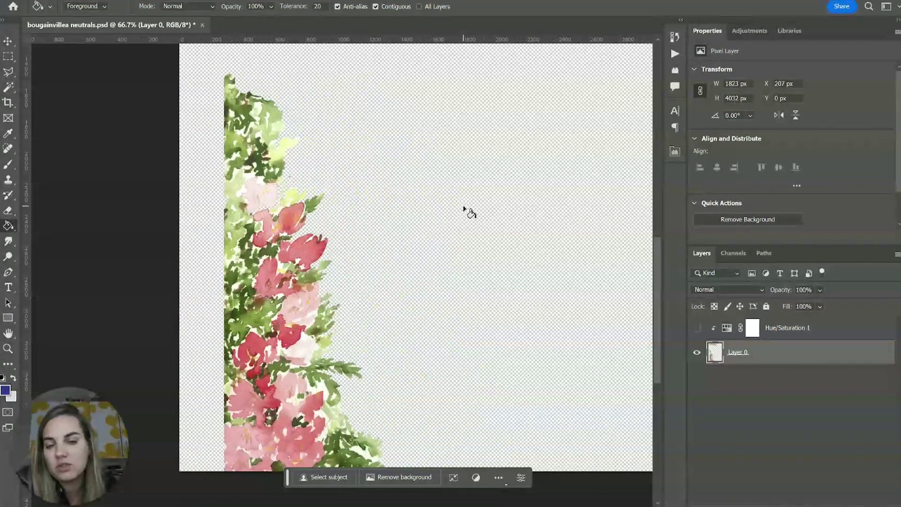
scroll(469, 212, down, 1)
scroll(470, 212, up, 4)
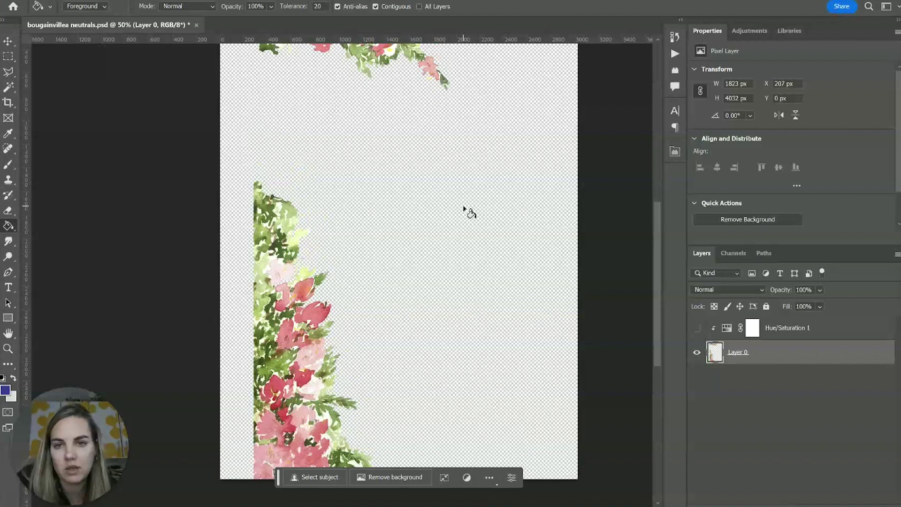
scroll(469, 212, down, 1)
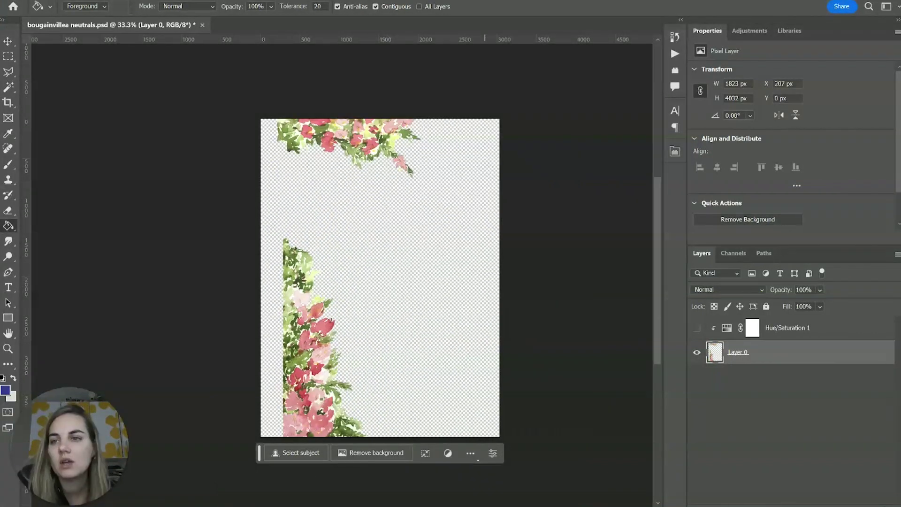
click(8, 41)
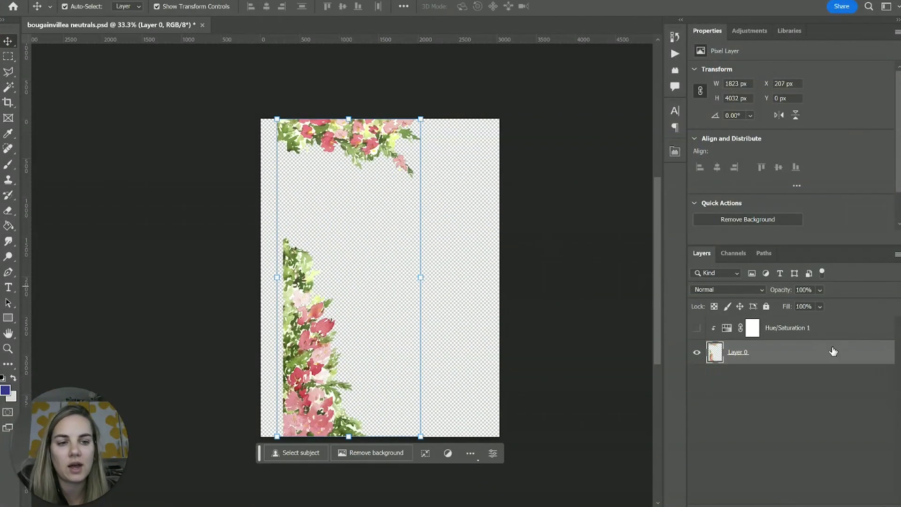
click(777, 337)
click(697, 327)
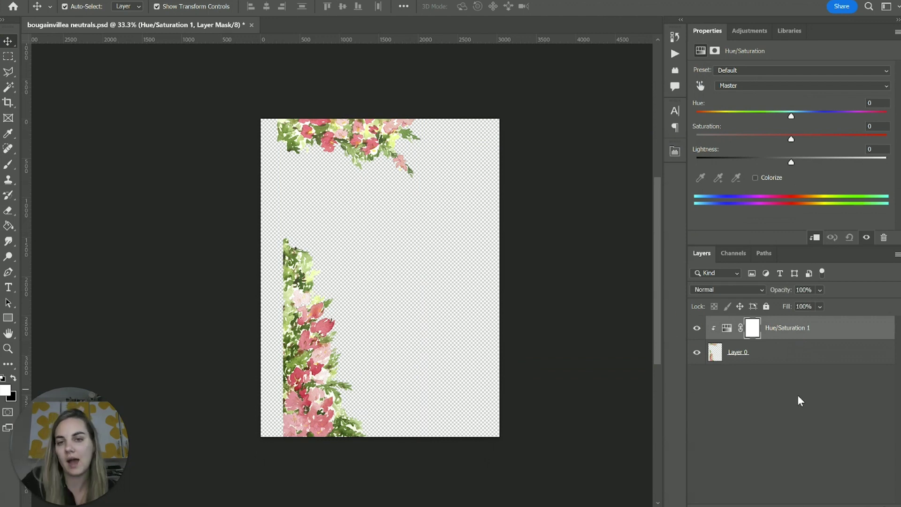
Step: Try desaturating only the Reds to -100 in the Hue/Saturation adjustment, and undo the change
click(753, 89)
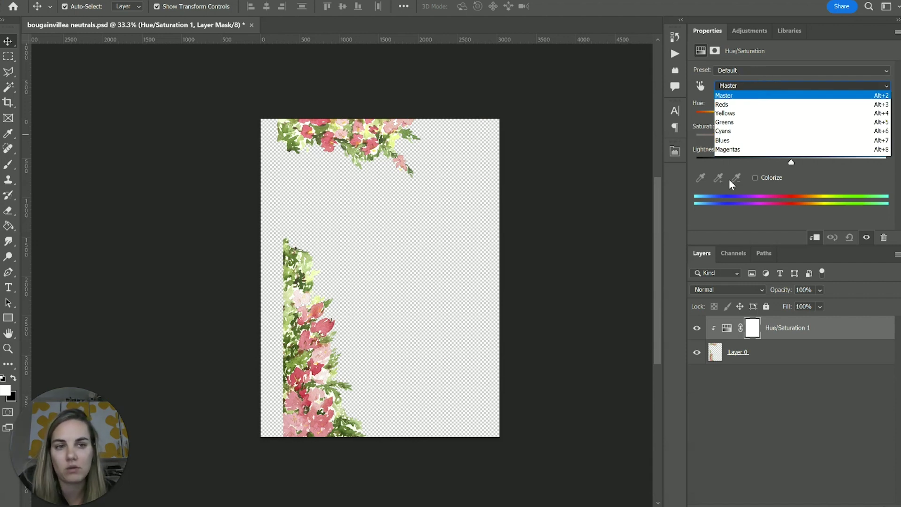
click(741, 104)
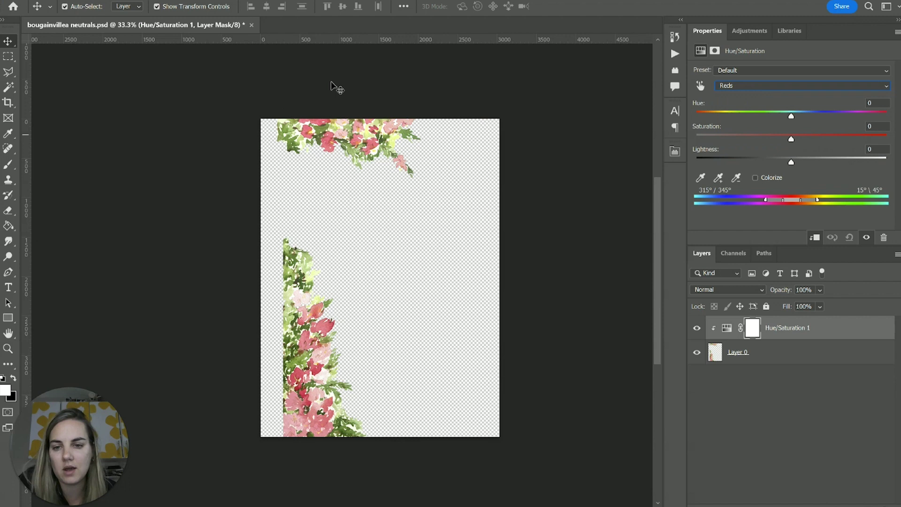
click(743, 86)
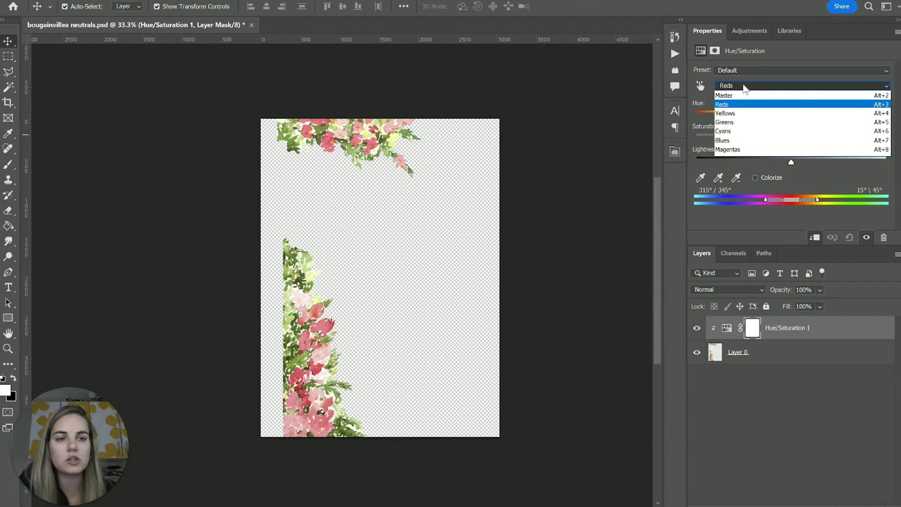
click(742, 75)
drag(790, 138, 680, 154)
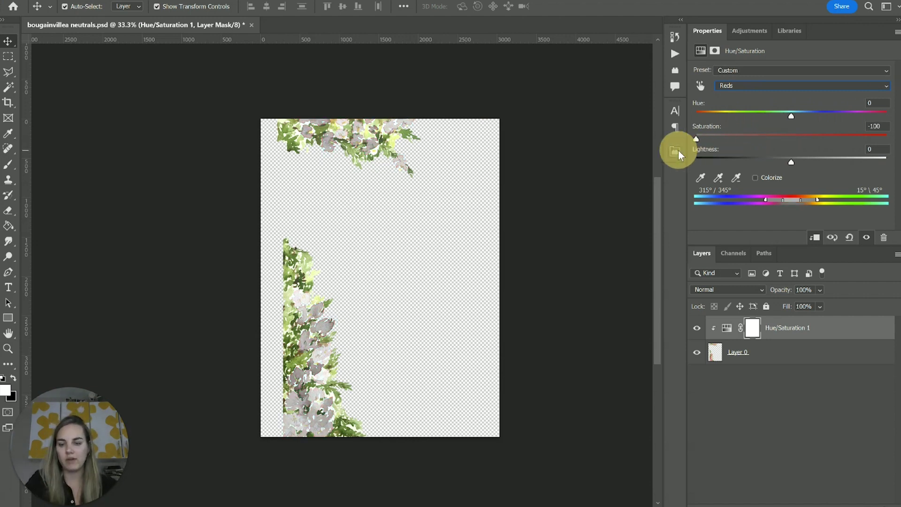
key(ctrl+z)
Step: Try setting the saturation of the Greens to -100 in the adjustment layer, and undo the change
click(752, 86)
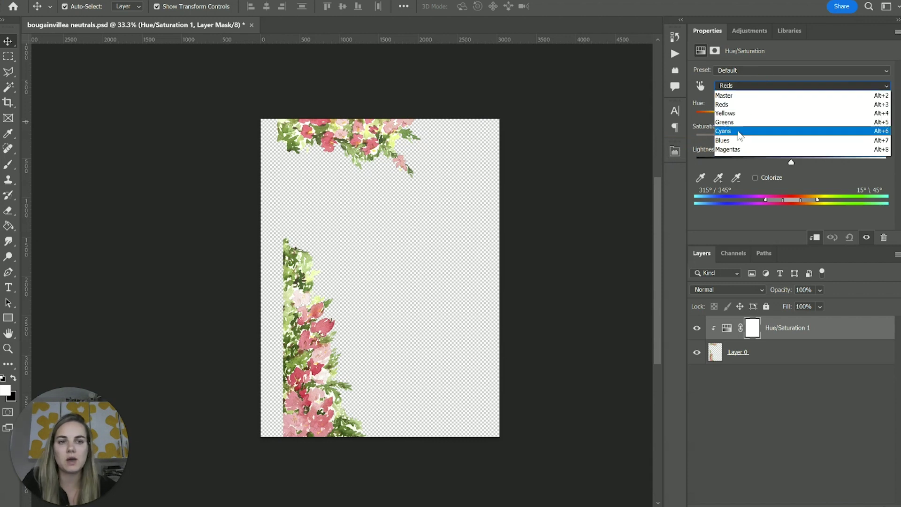
click(741, 122)
drag(790, 140, 639, 145)
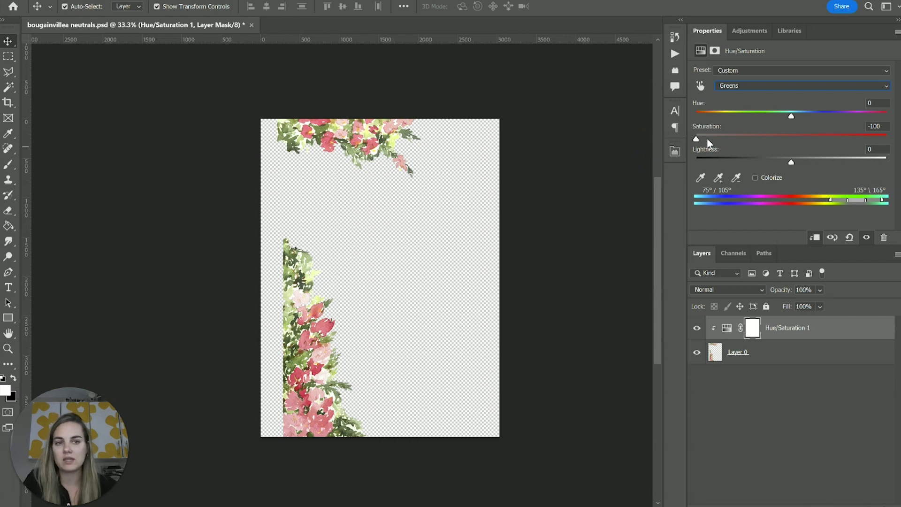
key(ctrl+z)
Step: Try setting the saturation of the Yellows to -100 in the adjustment layer, and undo the change
click(756, 86)
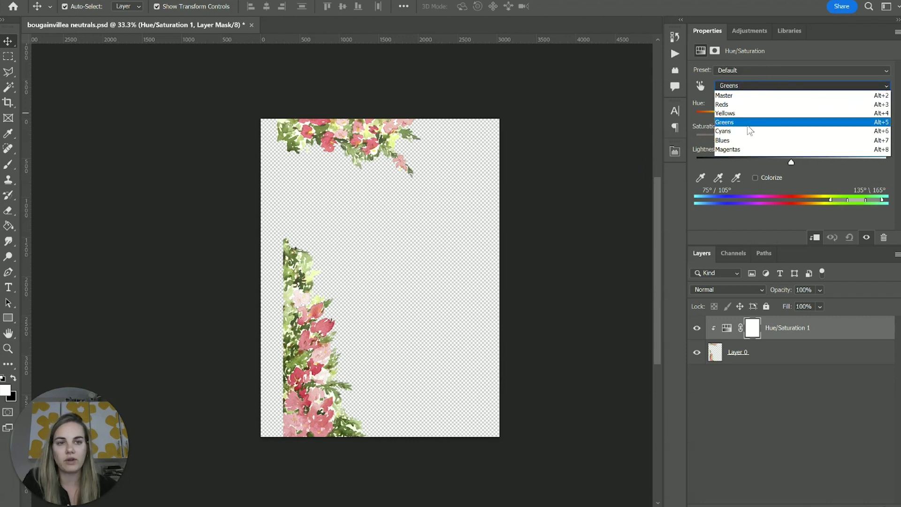
click(744, 112)
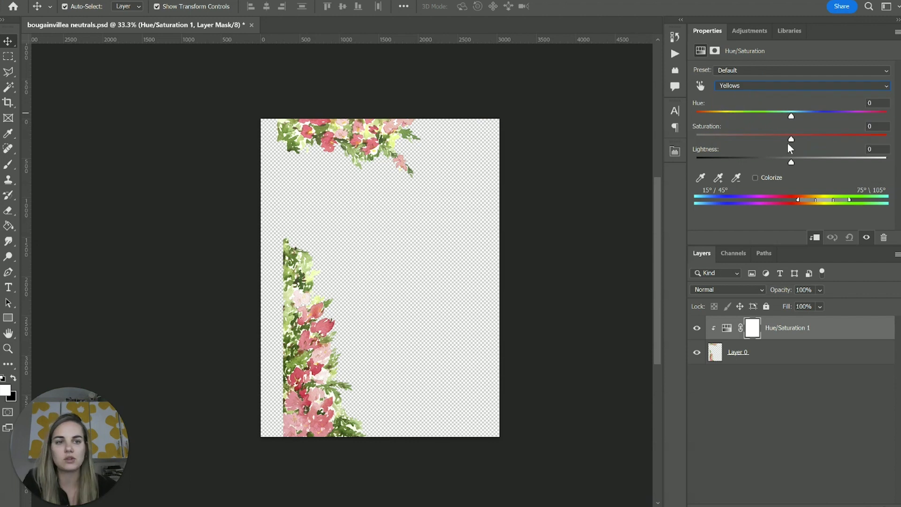
drag(791, 140, 647, 149)
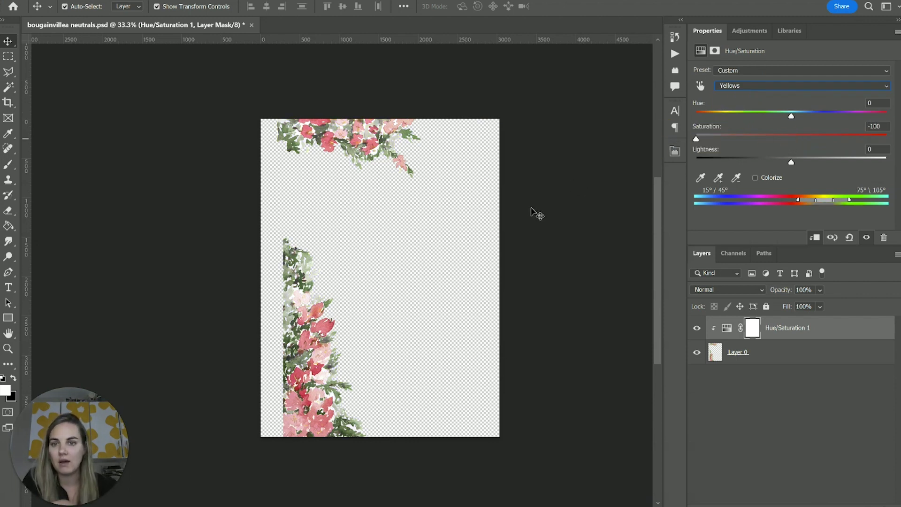
key(ctrl+z)
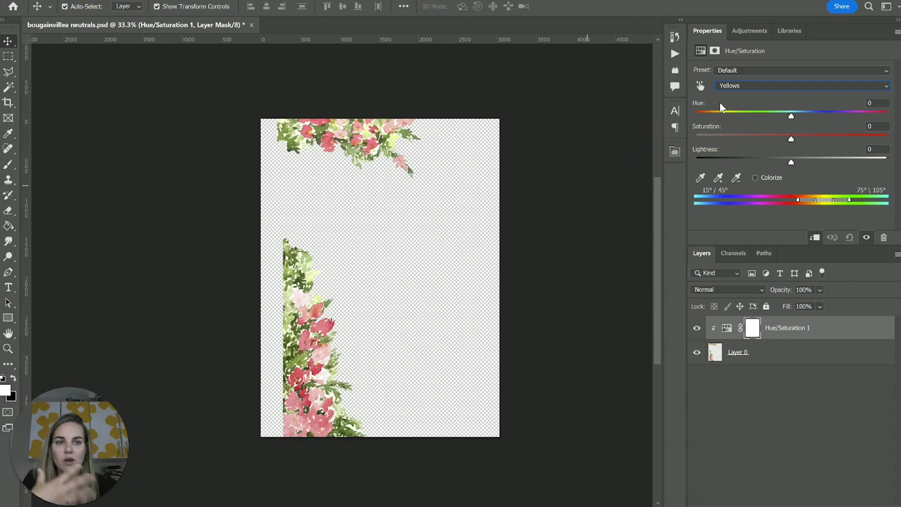
Step: Target the Reds in the Hue/Saturation adjustment, try their saturation at -100, and undo the saturation change
click(735, 89)
click(743, 109)
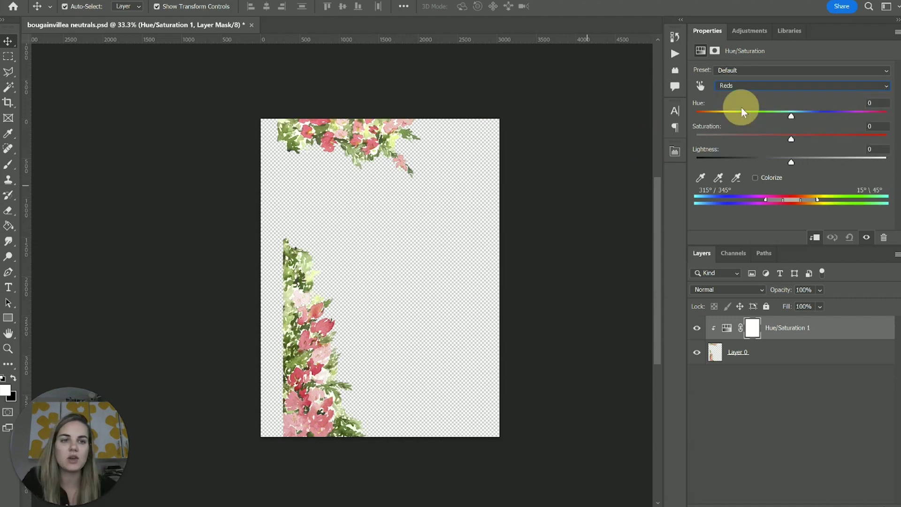
drag(792, 140, 678, 141)
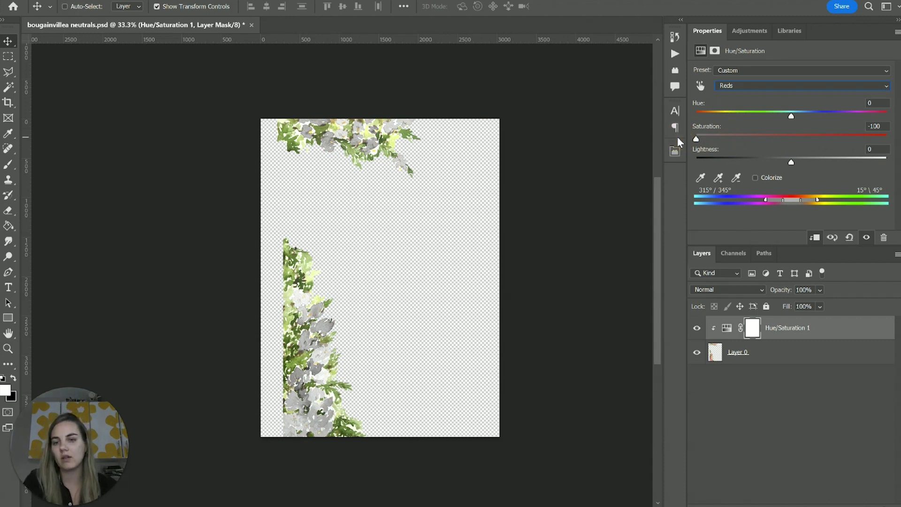
key(ctrl+z)
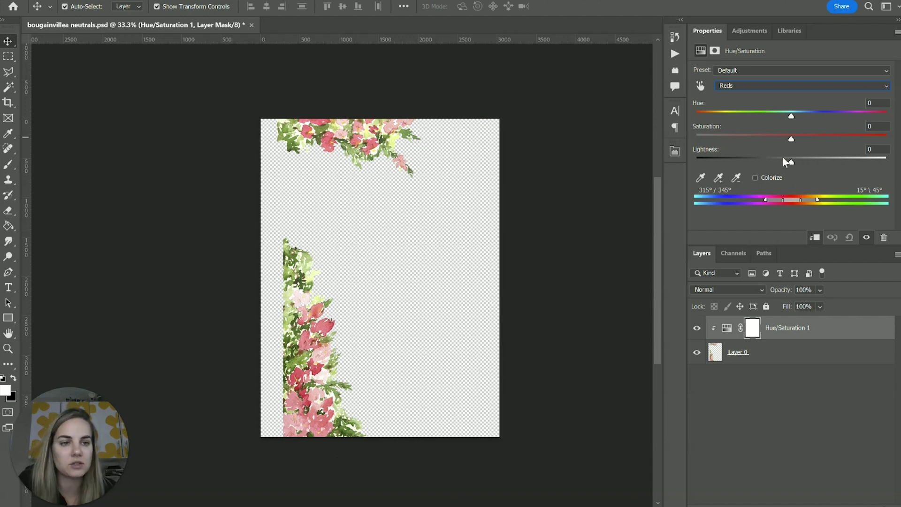
Step: Try softening the Reds with saturation -42 and lightness +60
drag(790, 162, 830, 161)
drag(792, 140, 751, 139)
drag(830, 162, 848, 161)
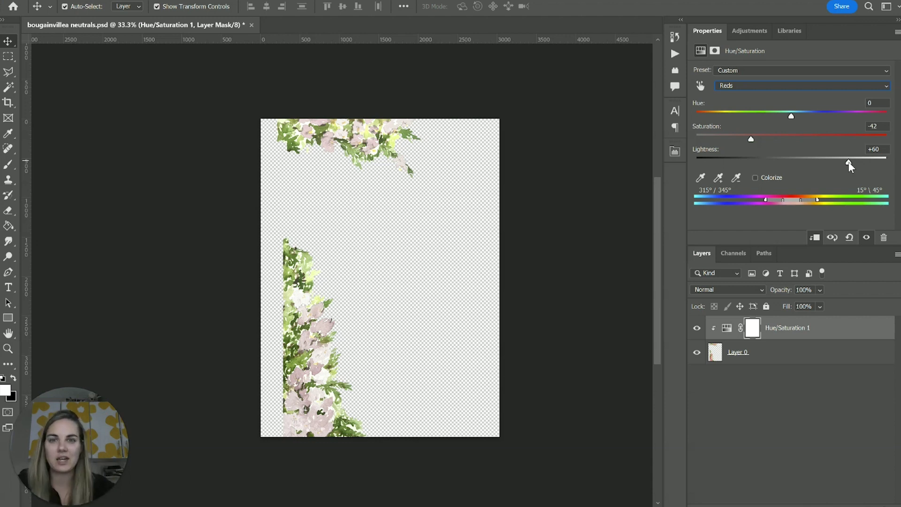
Step: Try different hues for the Reds, such as +53, +156 and +40, and settle on +72
drag(790, 116, 838, 123)
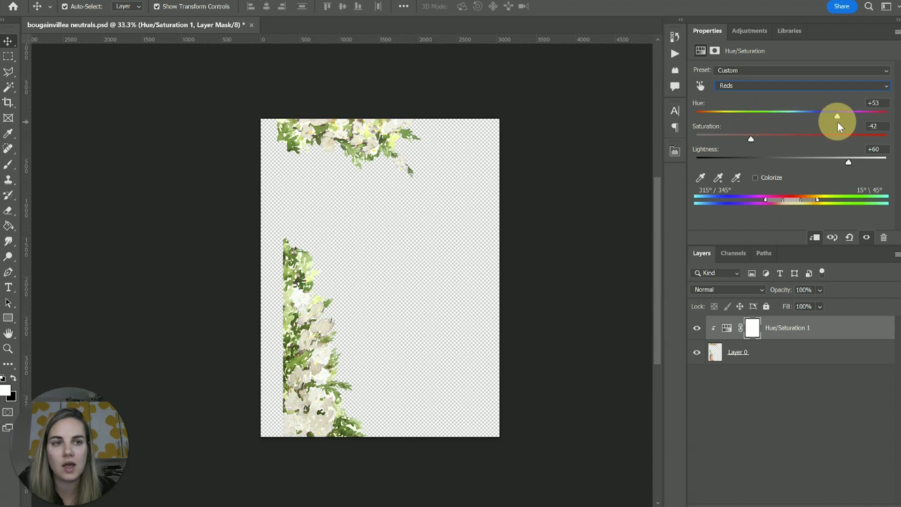
drag(852, 122, 878, 128)
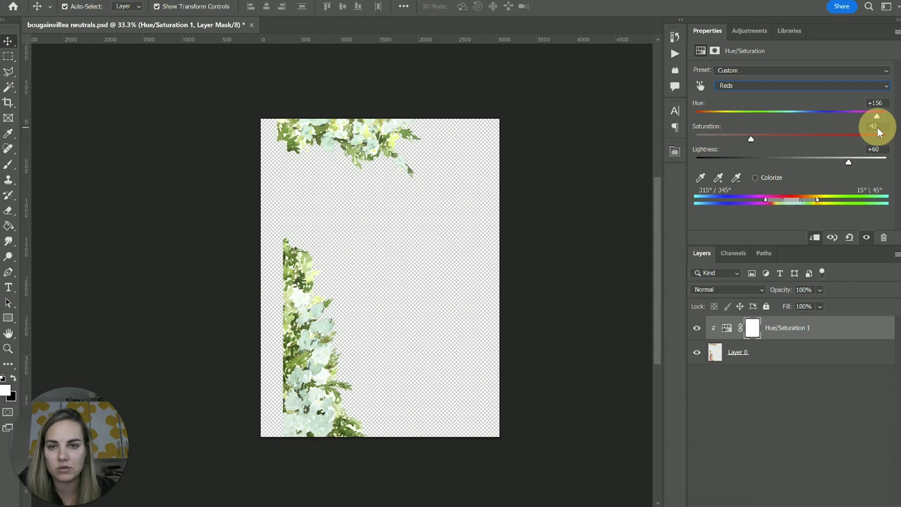
drag(840, 130, 834, 116)
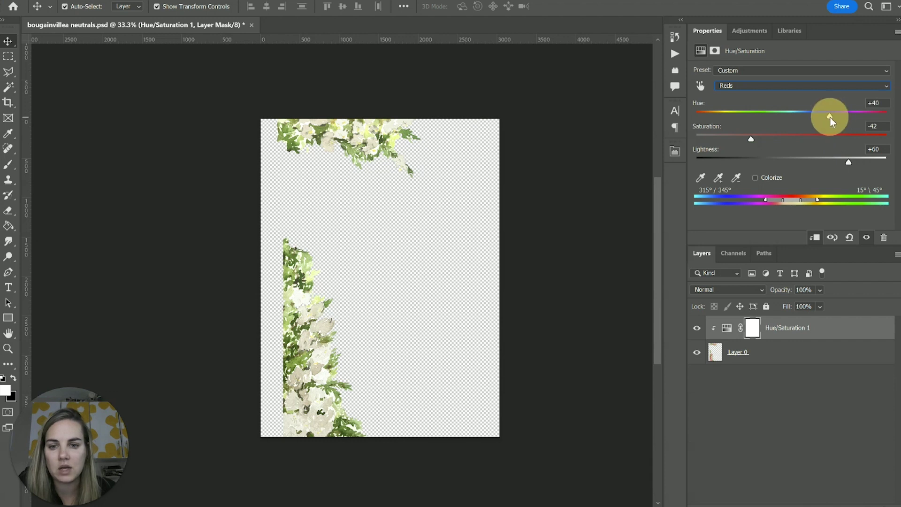
drag(840, 117, 844, 120)
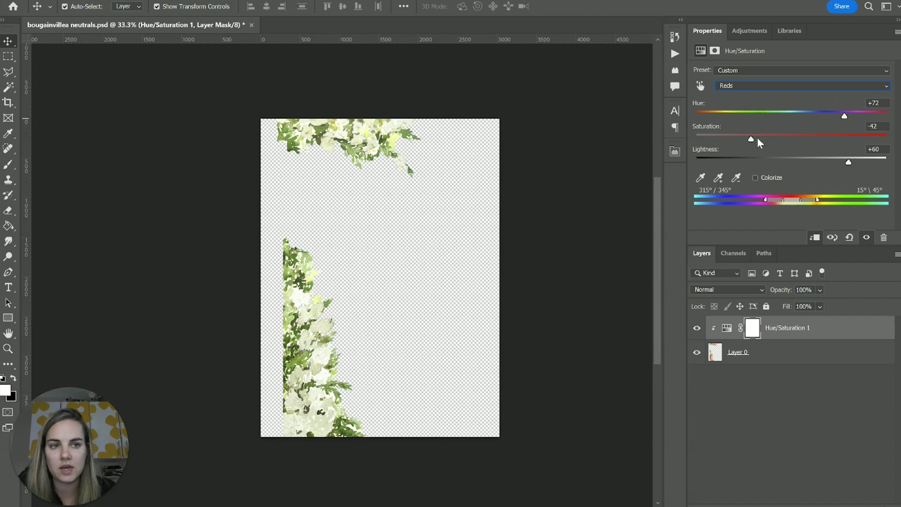
Step: Turn the pink flowers off-white by setting the Reds to hue +37, saturation +55 and lightness +96
drag(751, 139, 784, 140)
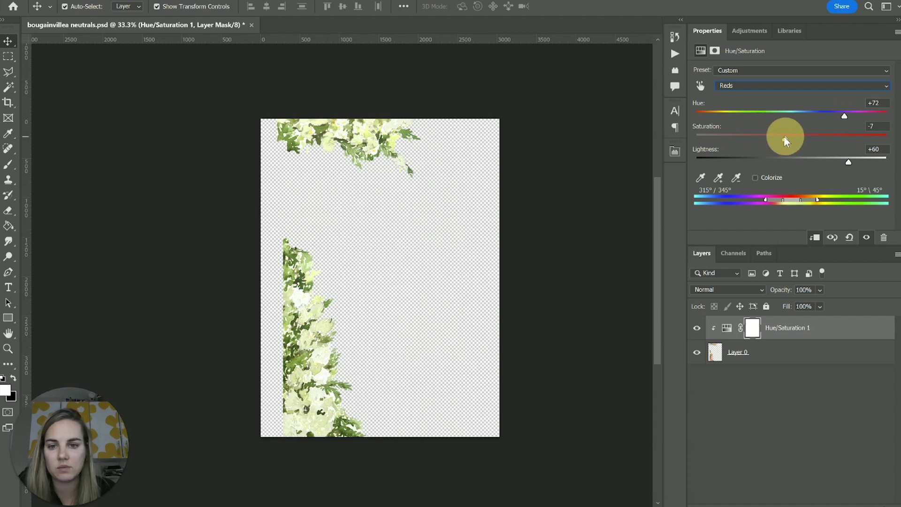
drag(849, 162, 871, 164)
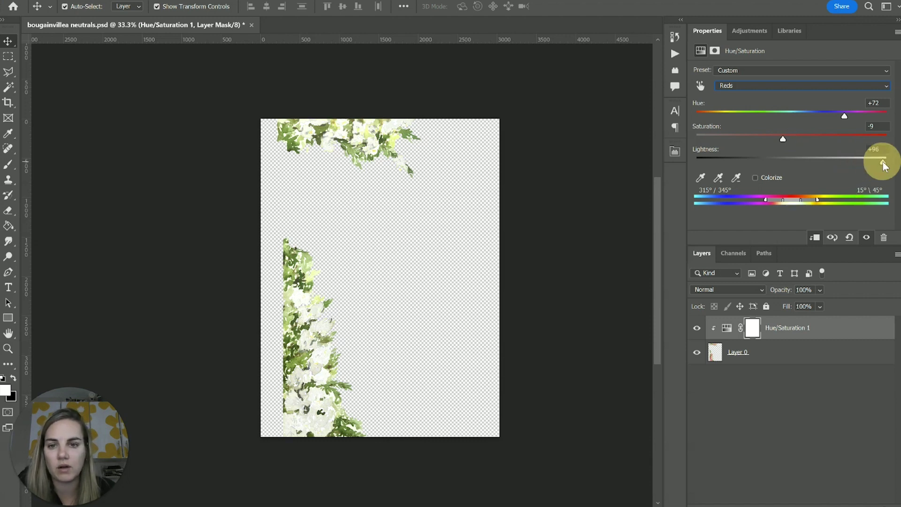
drag(782, 140, 826, 116)
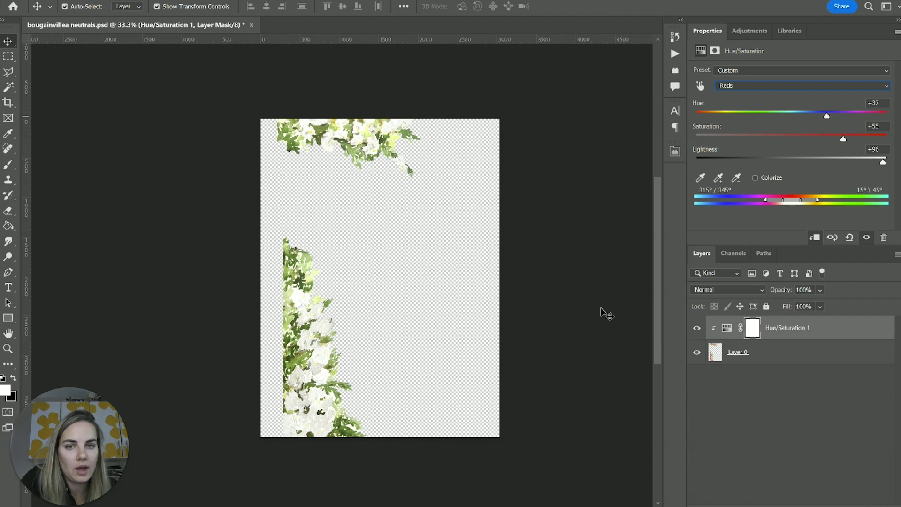
Step: Set the saturation of the Magentas to -1 in the adjustment layer, then deselect the layer and save the document
click(740, 83)
click(740, 149)
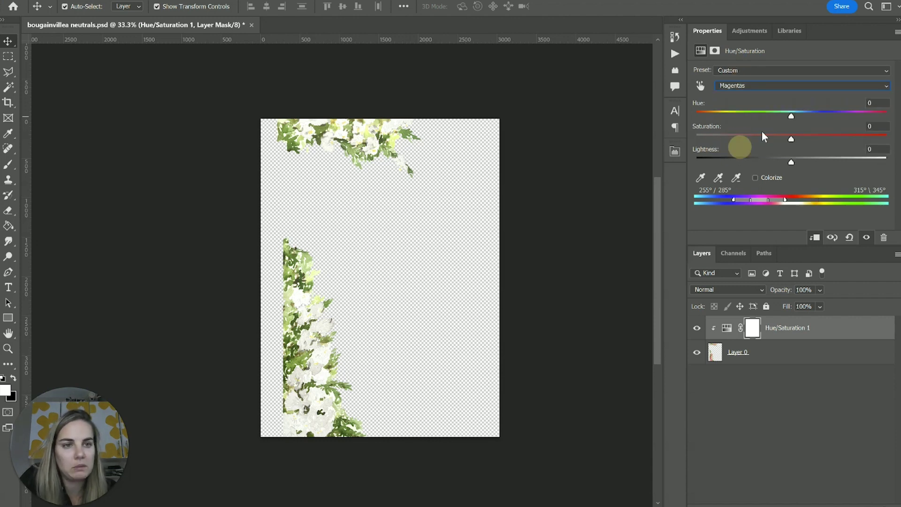
mouse_move(790, 139)
mouse_down()
mouse_move(886, 139)
mouse_move(631, 144)
mouse_move(800, 150)
mouse_move(790, 145)
mouse_move(834, 141)
mouse_move(698, 138)
mouse_move(806, 136)
mouse_move(790, 138)
mouse_up()
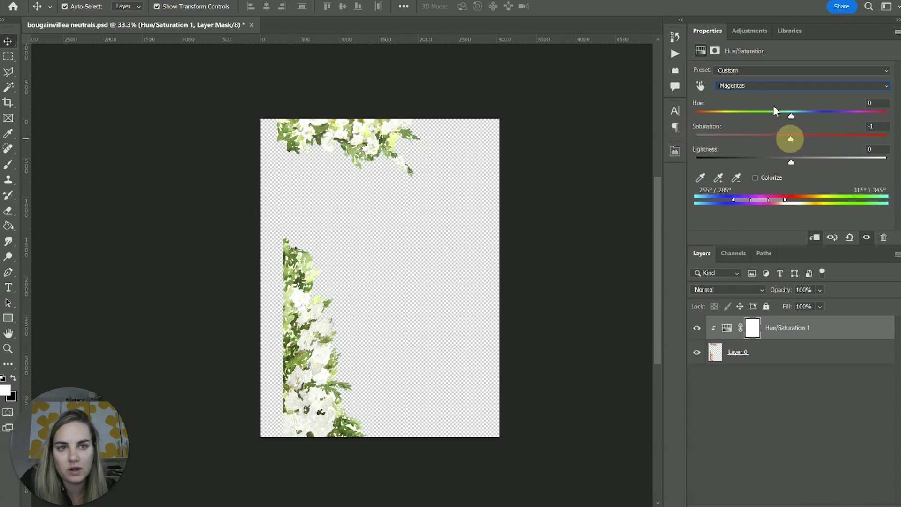
click(587, 201)
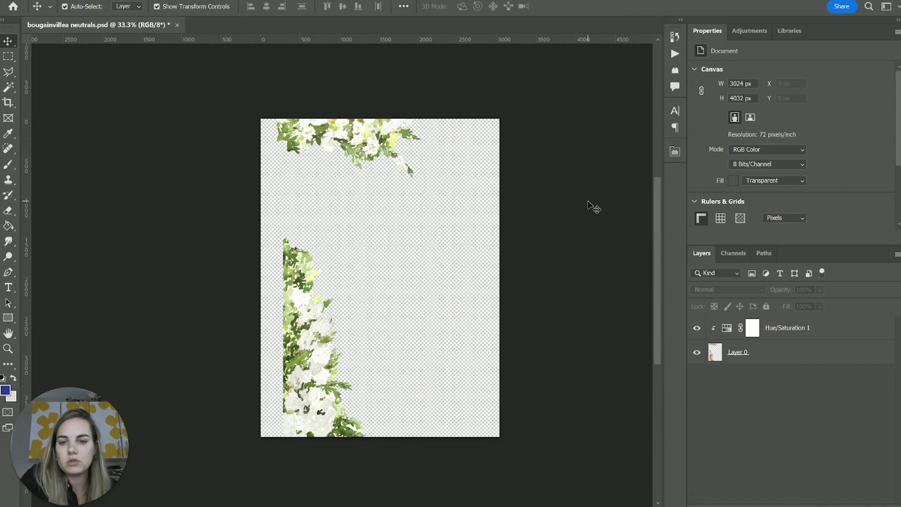
key(ctrl+s)
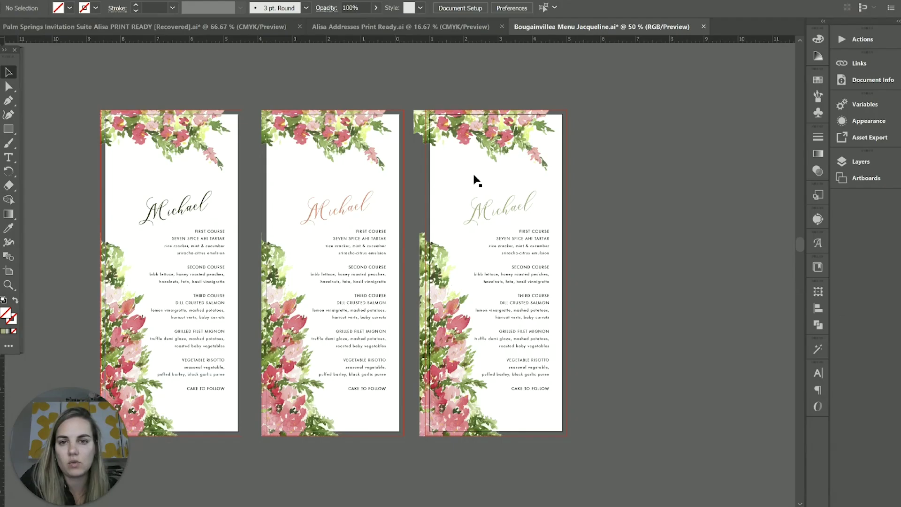
Step: Switch to Illustrator and relink the floral image on the third menu to bougainvillea neutrals.psd
click(358, 121)
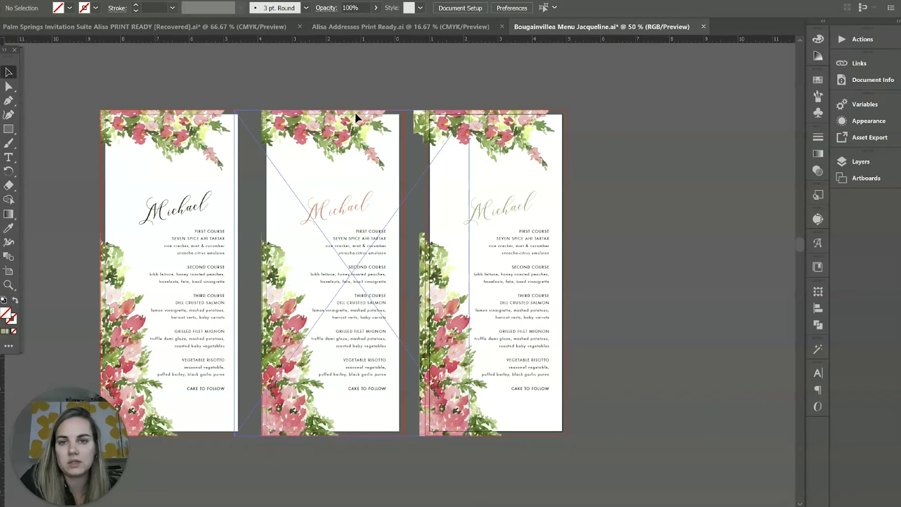
click(471, 111)
click(84, 8)
click(99, 37)
click(280, 187)
double_click(281, 189)
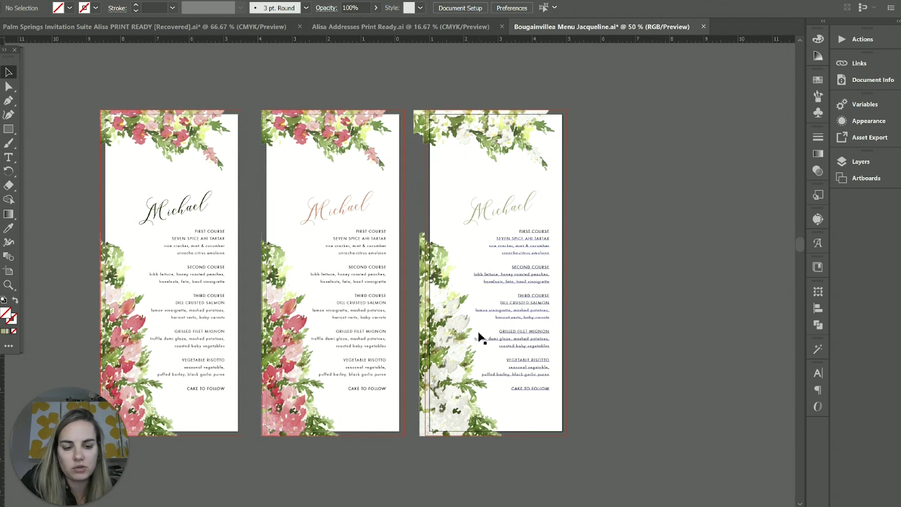
Step: Examine the neutral flowers on the third menu up close and compare them with the pink menu versions
key(ctrl+equal)
key(ctrl+equal)
scroll(525, 446, down, 5)
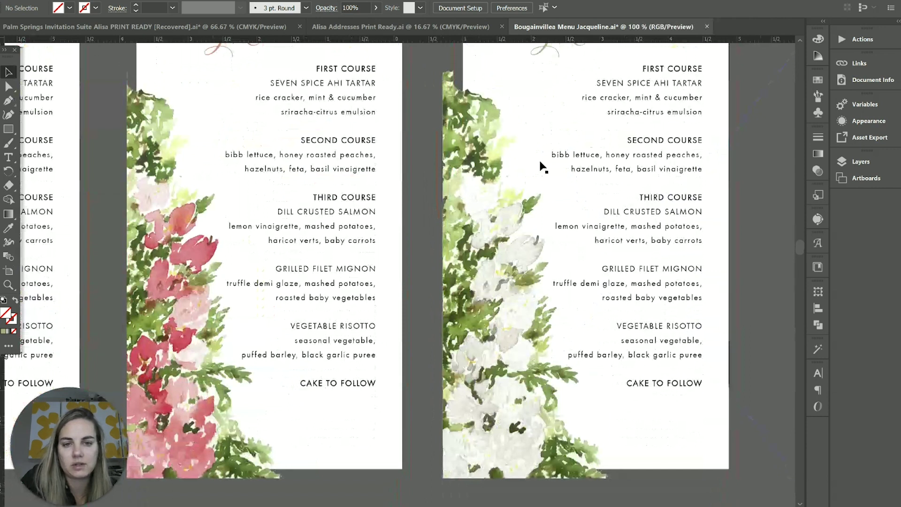
key(ctrl+minus)
key(ctrl+minus)
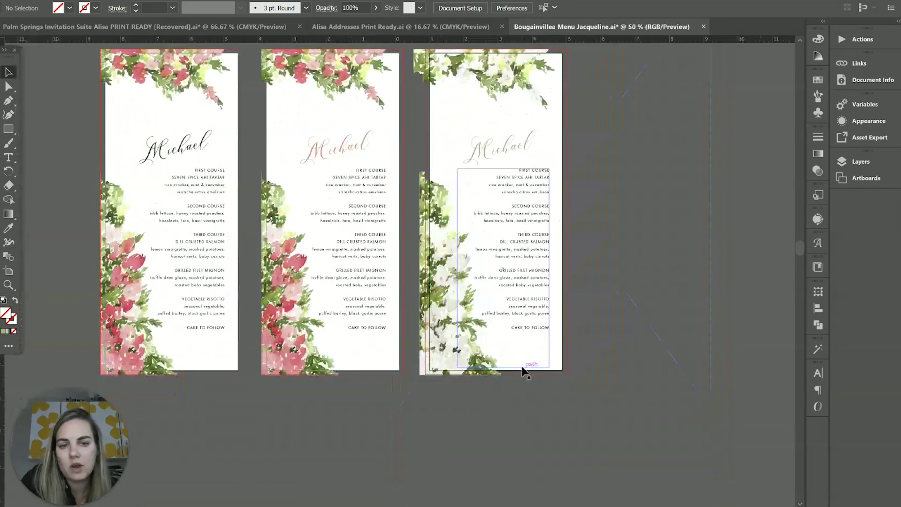
scroll(524, 370, up, 1)
click(603, 306)
click(668, 248)
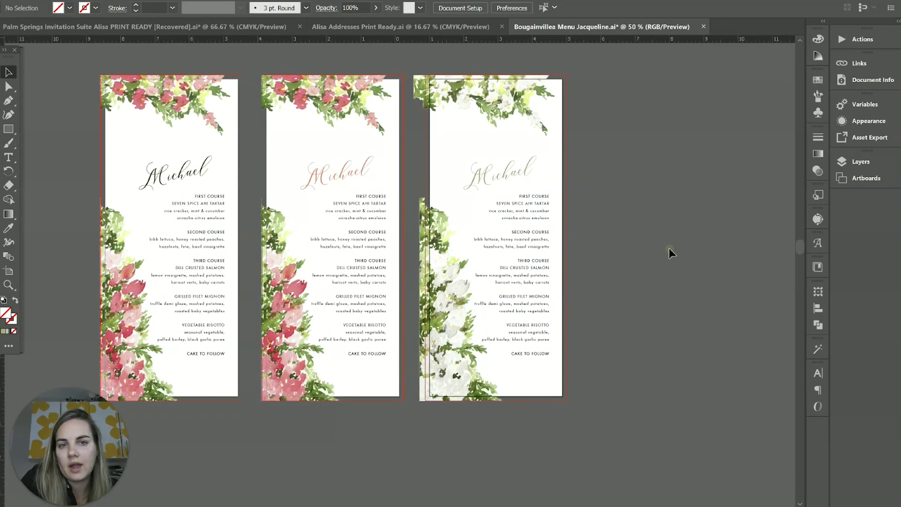
scroll(669, 248, up, 1)
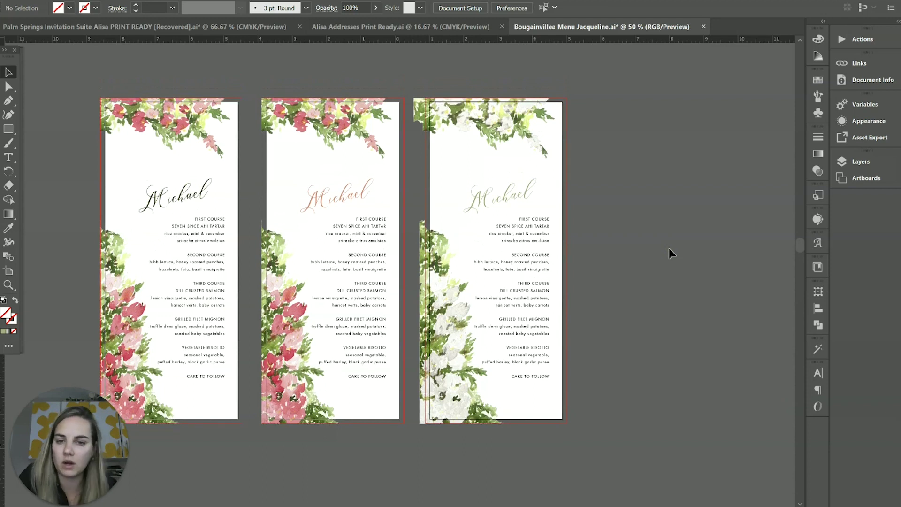
scroll(669, 253, left, 3)
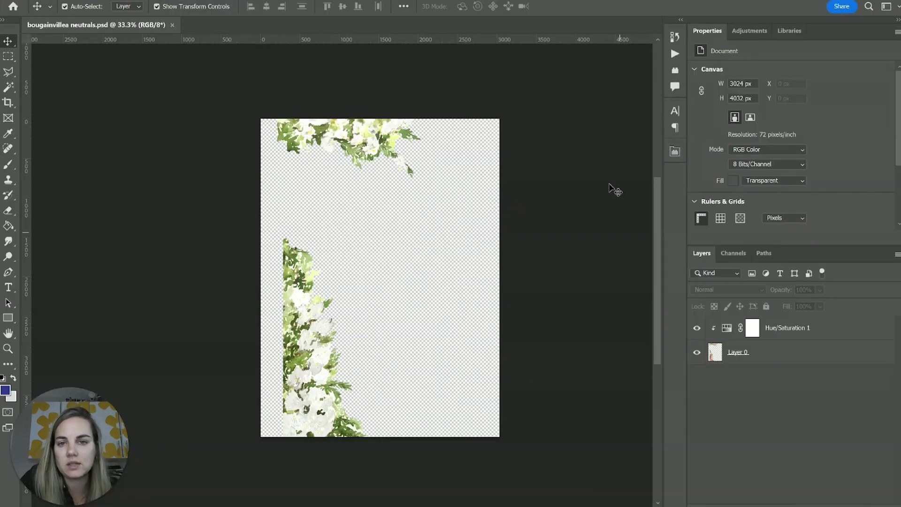
Step: Switch back to Photoshop and look over the available adjustment layer types without adding one
click(609, 184)
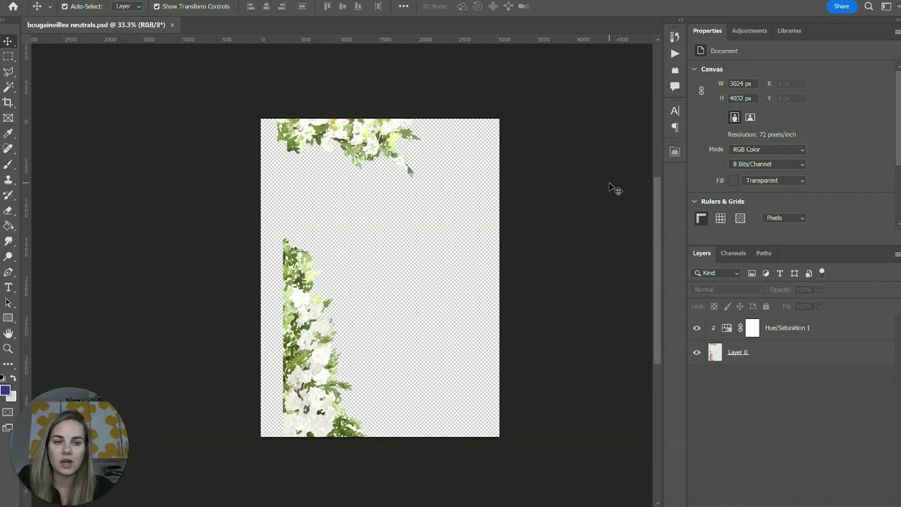
click(86, 1)
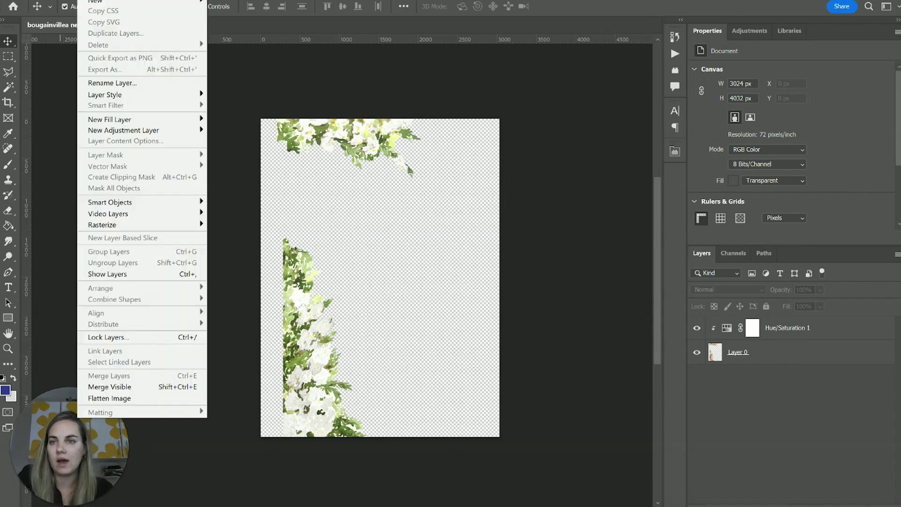
mouse_move(153, 129)
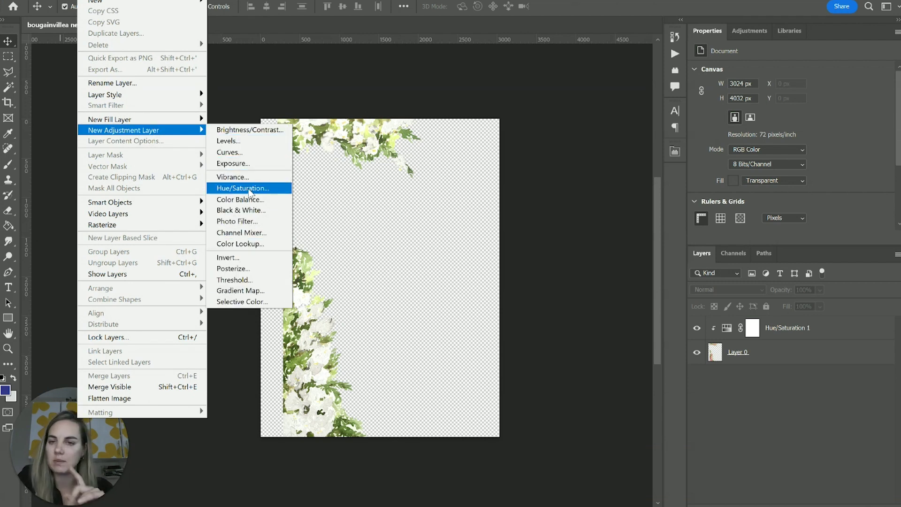
click(566, 277)
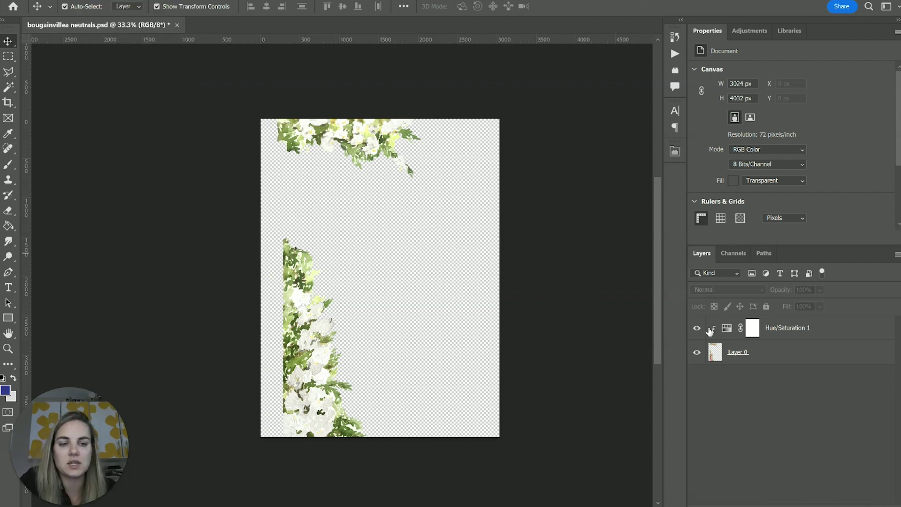
Step: Compare the artwork with and without the Hue/Saturation layer by toggling its visibility, leaving it visible
click(697, 329)
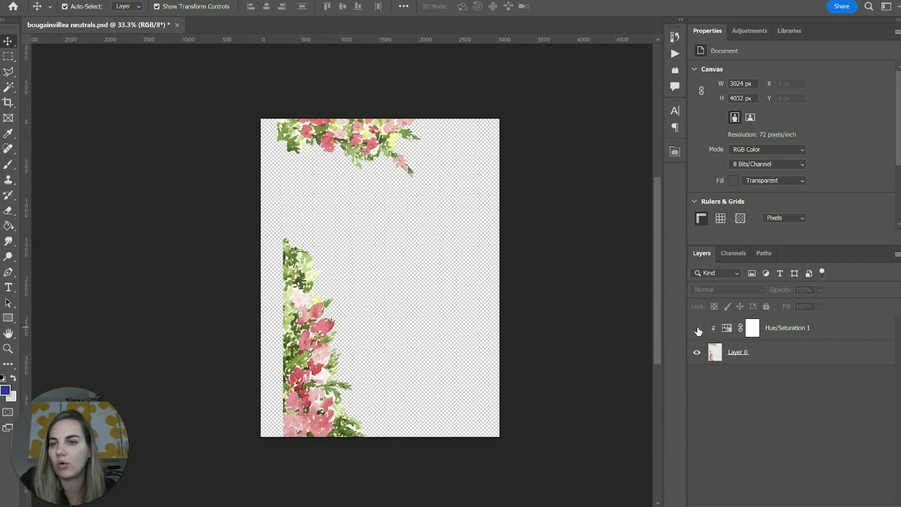
click(697, 329)
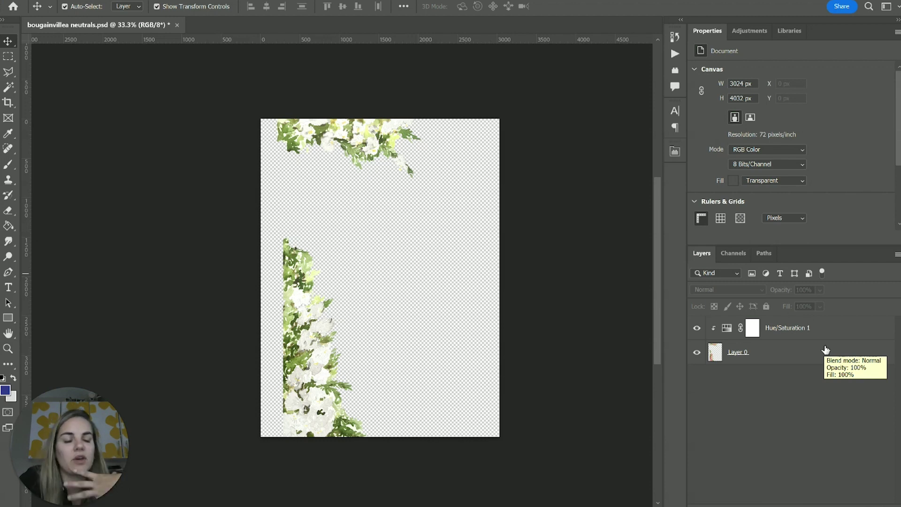
click(696, 328)
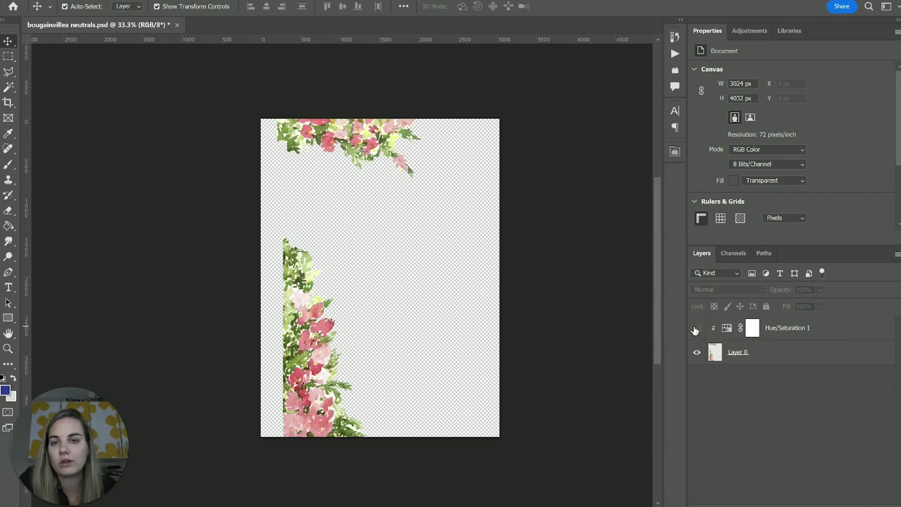
click(696, 328)
click(594, 309)
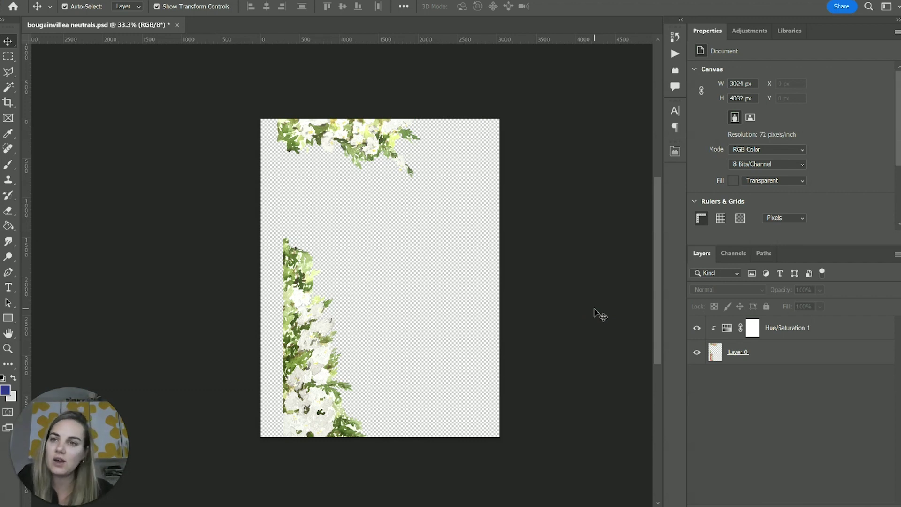
Step: Look over the adjustment layer types once more without adding one, and select the Hue/Saturation adjustment layer
click(87, 0)
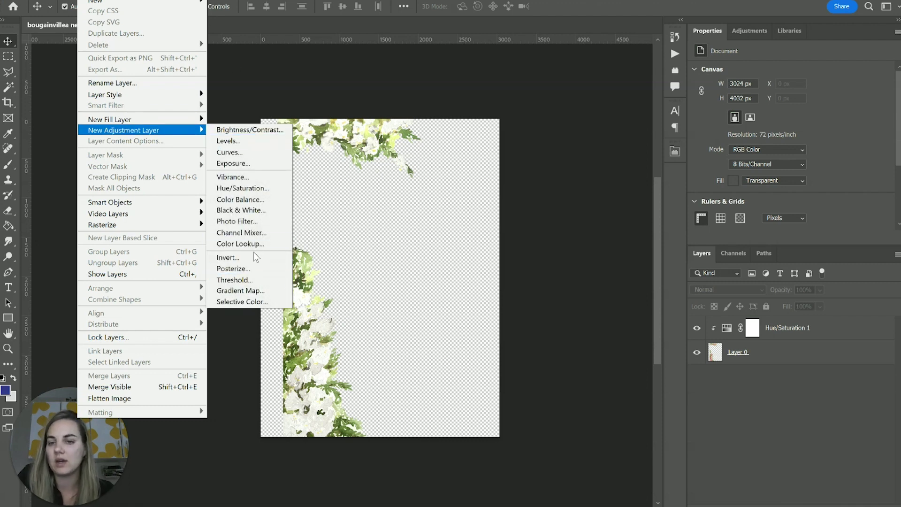
click(544, 291)
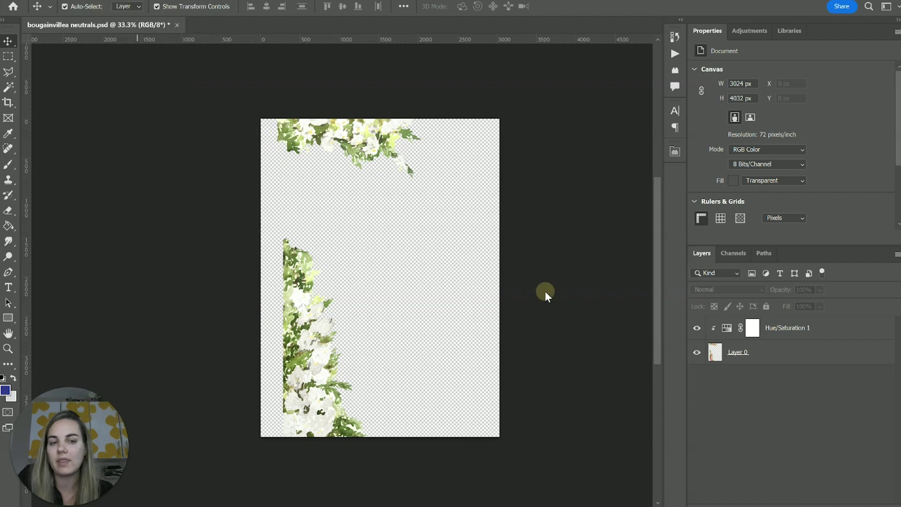
click(800, 336)
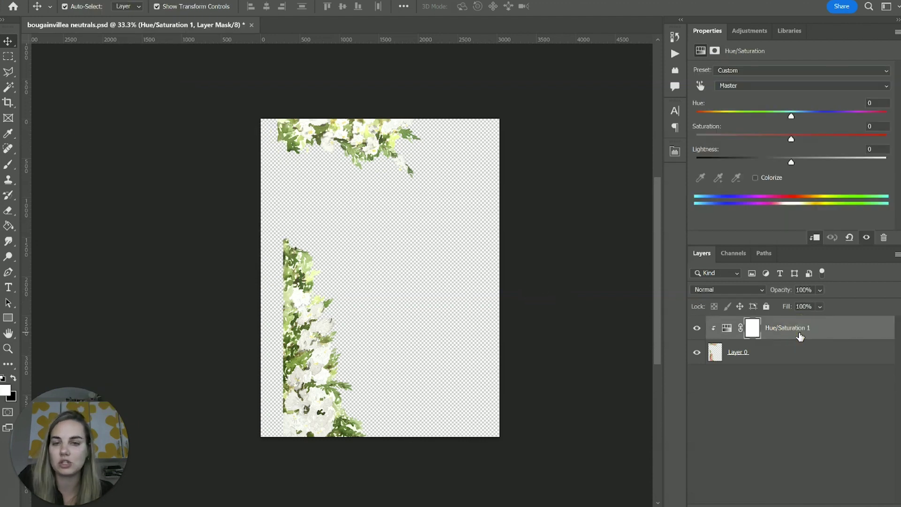